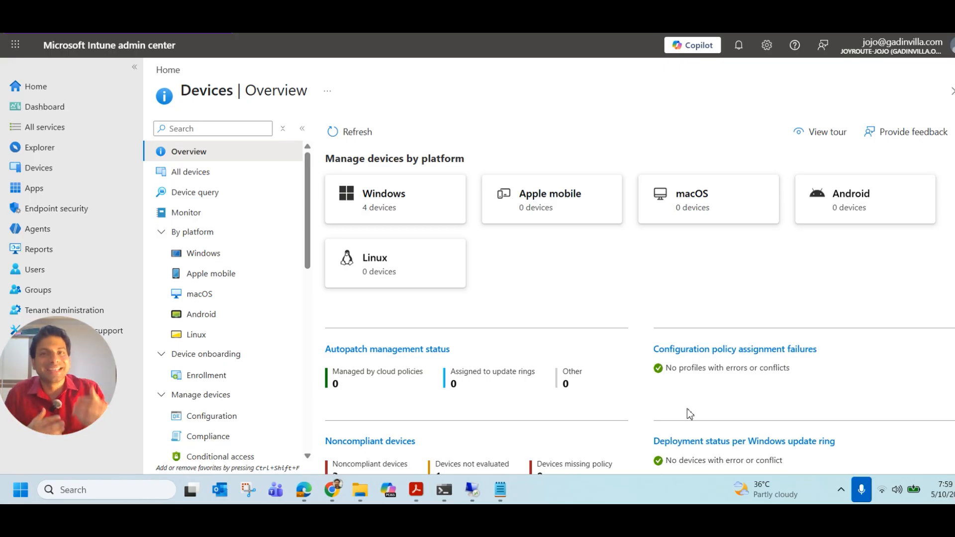
Step: Open the configuration policies list for devices and widen the Policy name column to show the full names
left_click(690, 414)
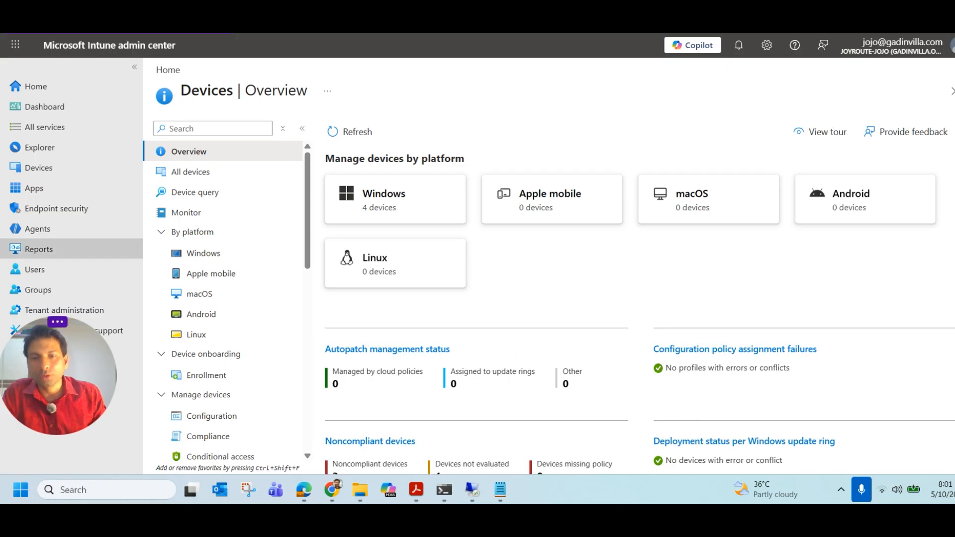
left_click(45, 174)
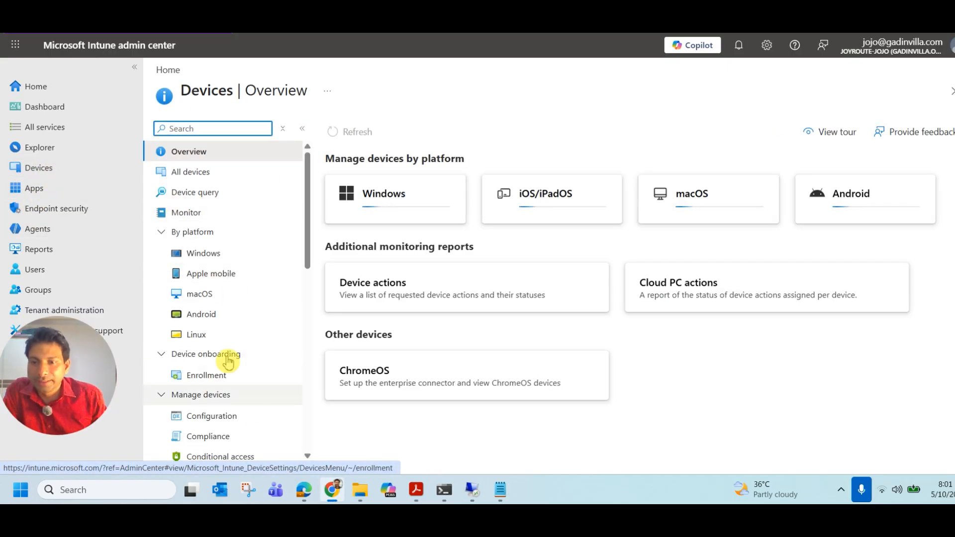
left_click(212, 416)
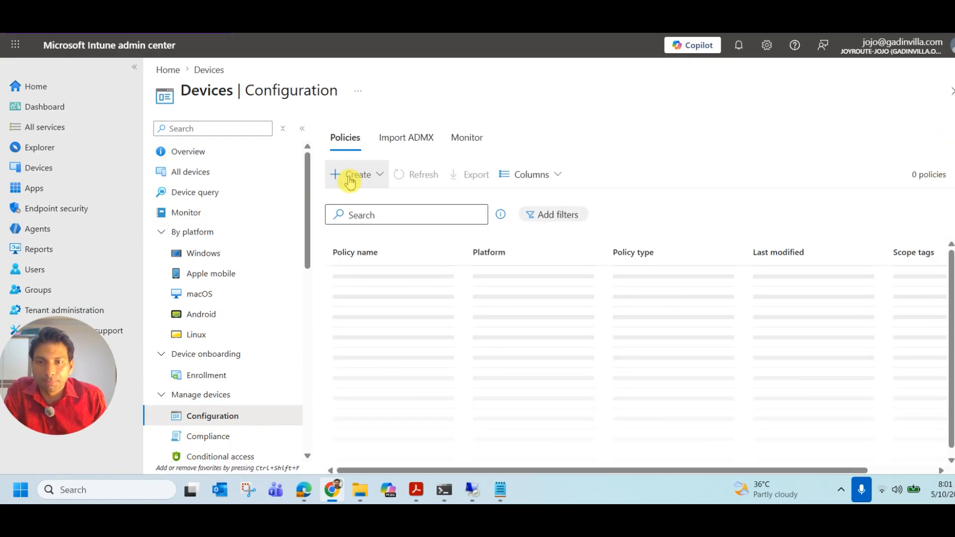
left_click(352, 175)
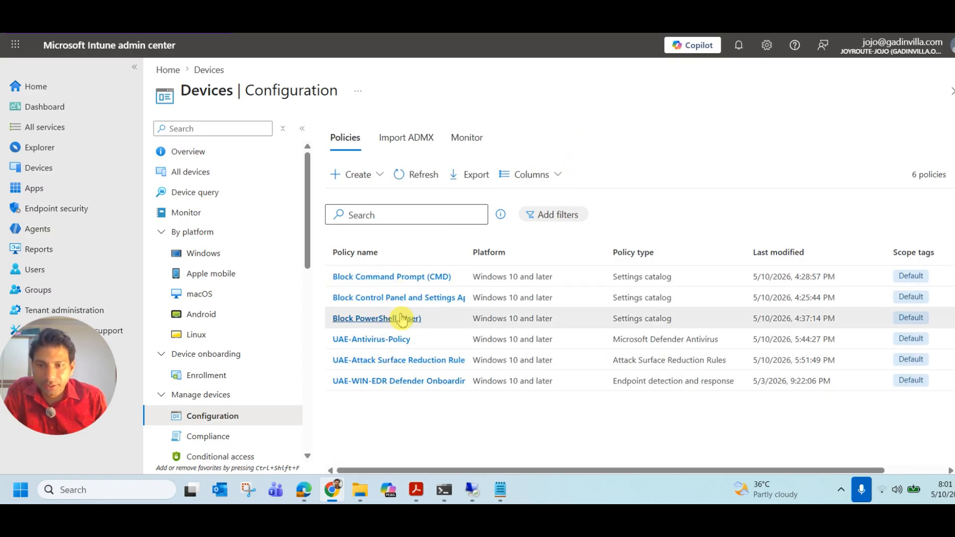
left_click_drag(465, 253, 508, 253)
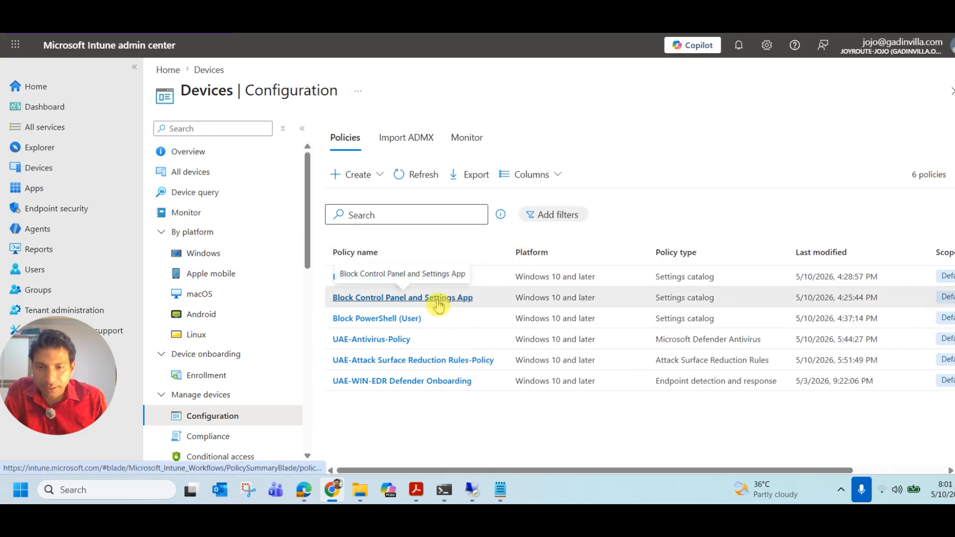
Step: Start a new configuration policy for the Windows 10 and later platform with the Settings catalog profile type
left_click(357, 175)
left_click(392, 208)
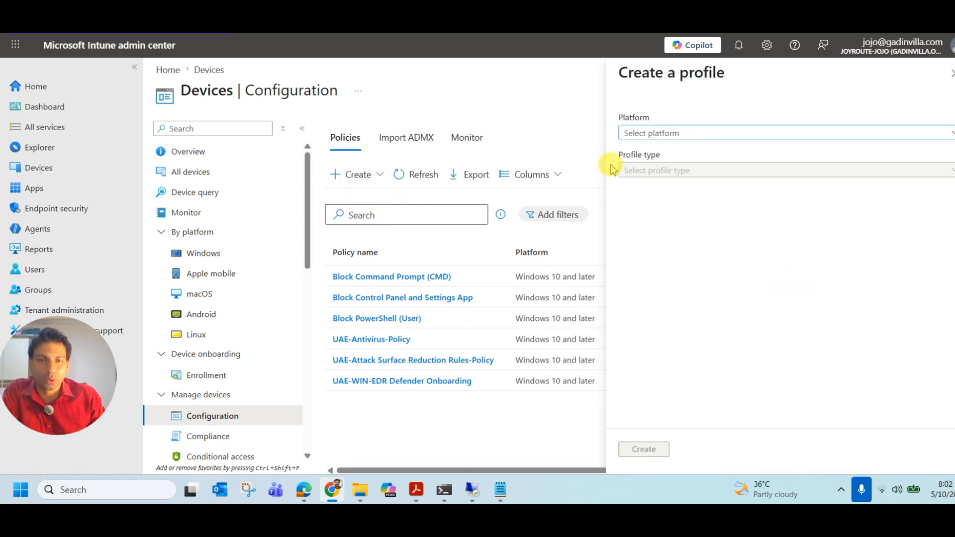
left_click(683, 134)
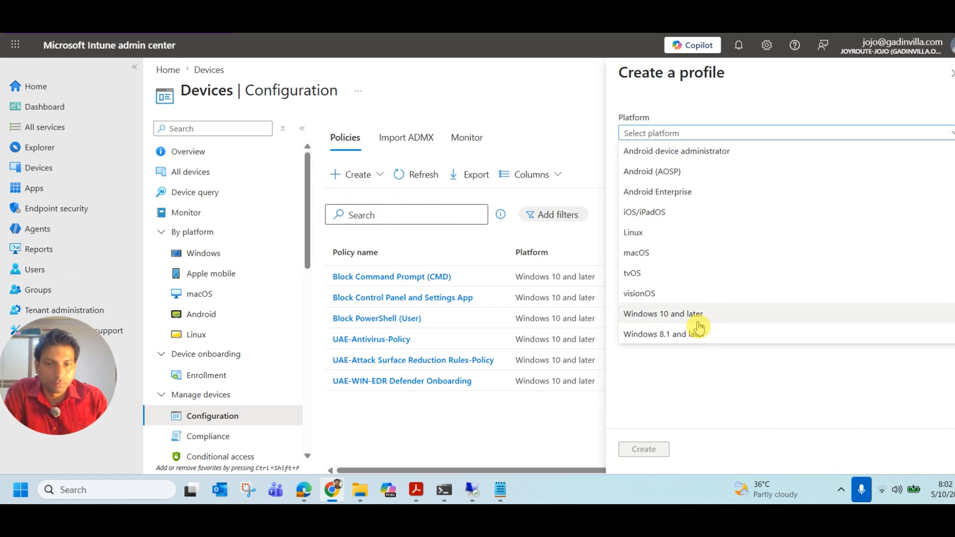
left_click(695, 314)
left_click(693, 174)
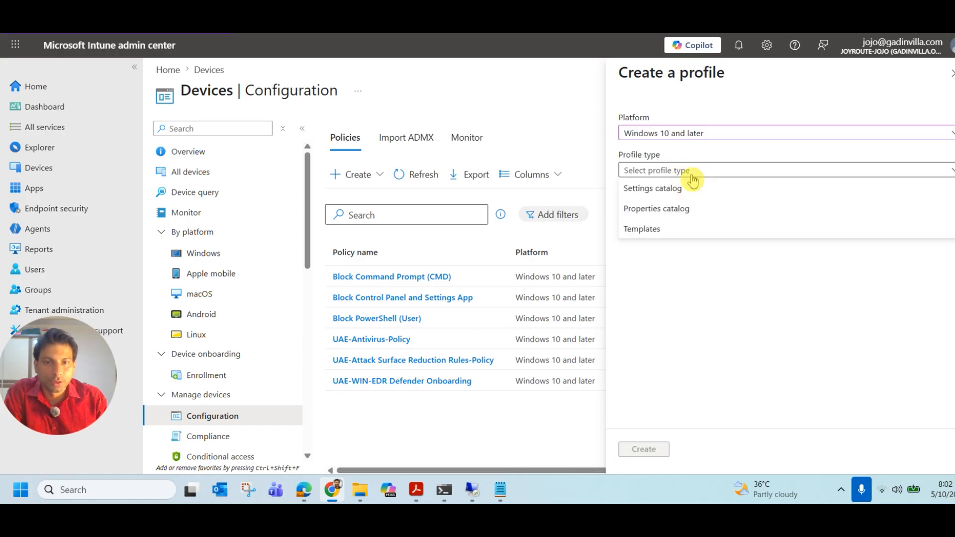
left_click(669, 189)
left_click(651, 450)
Step: Enter "REstrict Control panel access" as both the profile's name and description, and continue to the configuration settings
left_click(391, 168)
type("Control")
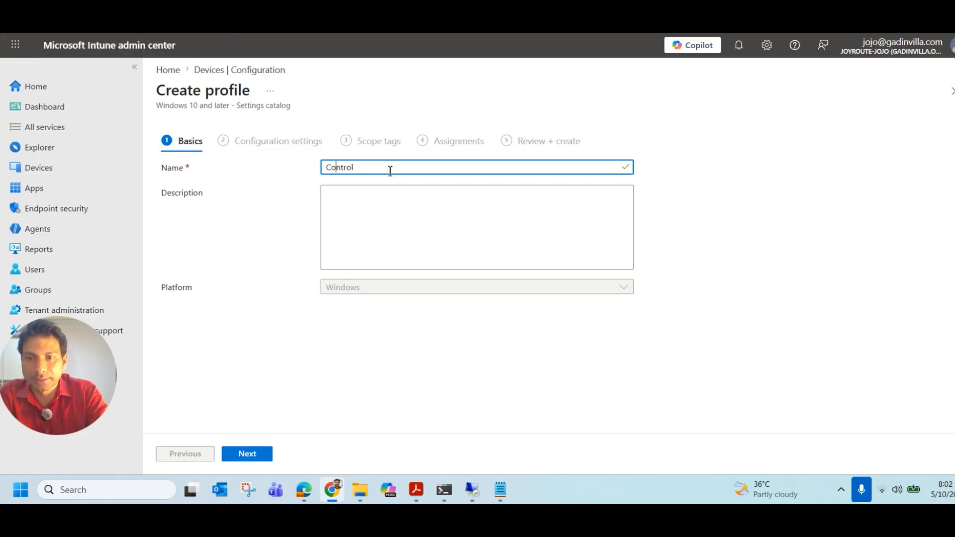
type("REstrict")
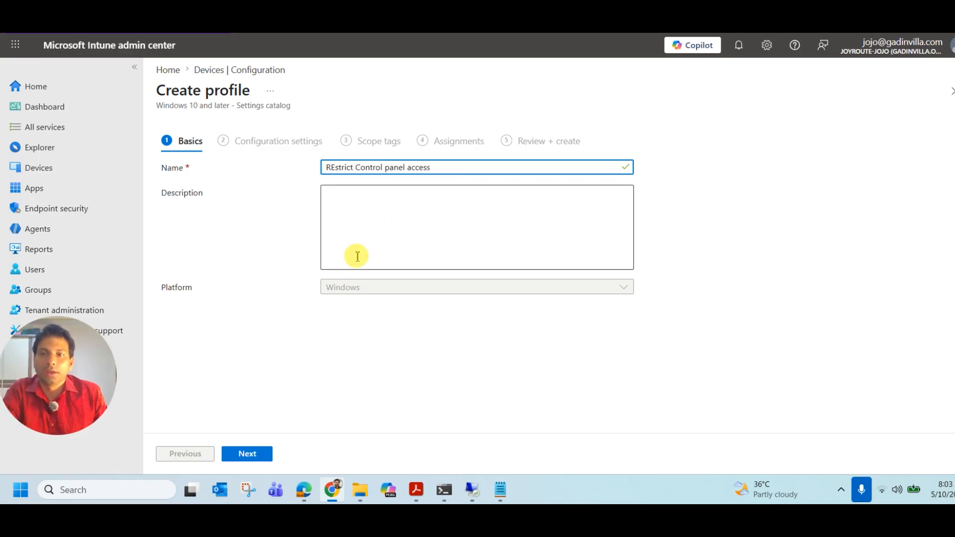
left_click(383, 222)
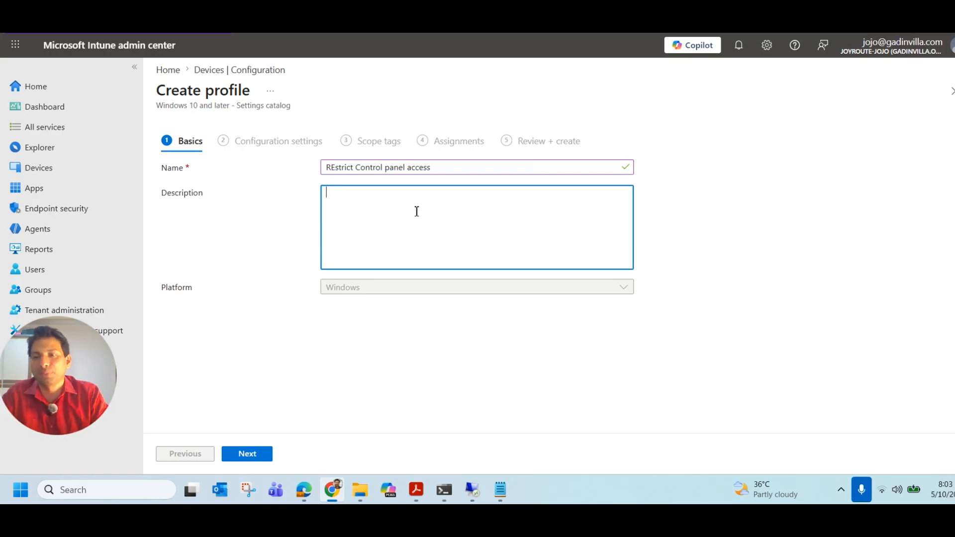
type("REstrict Control panel access")
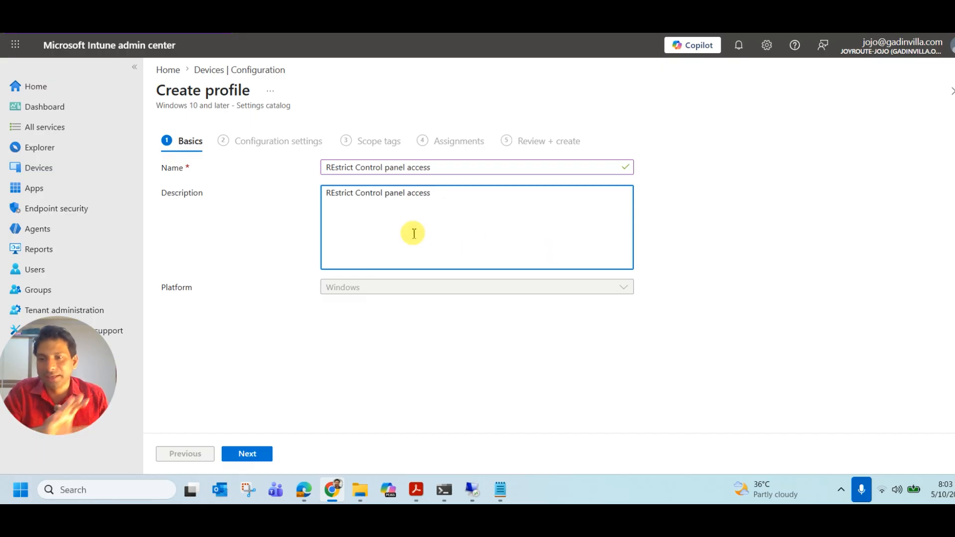
left_click(247, 453)
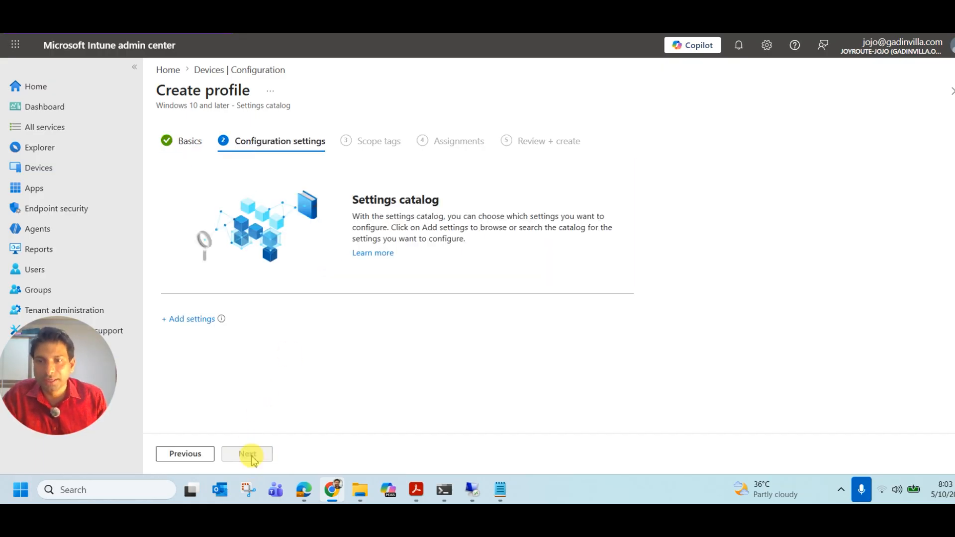
Step: Search the settings catalog for "control" and add Prohibit access to Control Panel and PC settings (User) from Administrative Templates\Control Panel
left_click(196, 323)
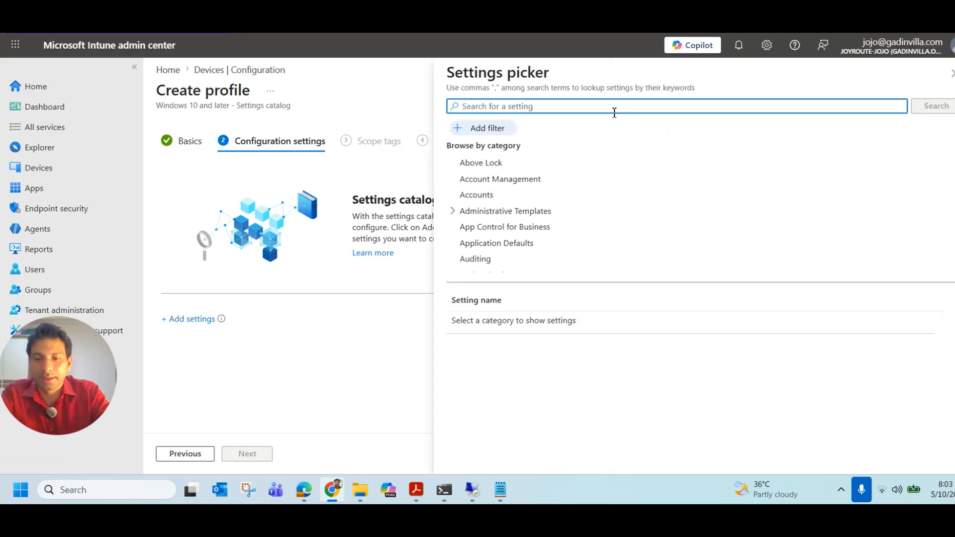
type("cont")
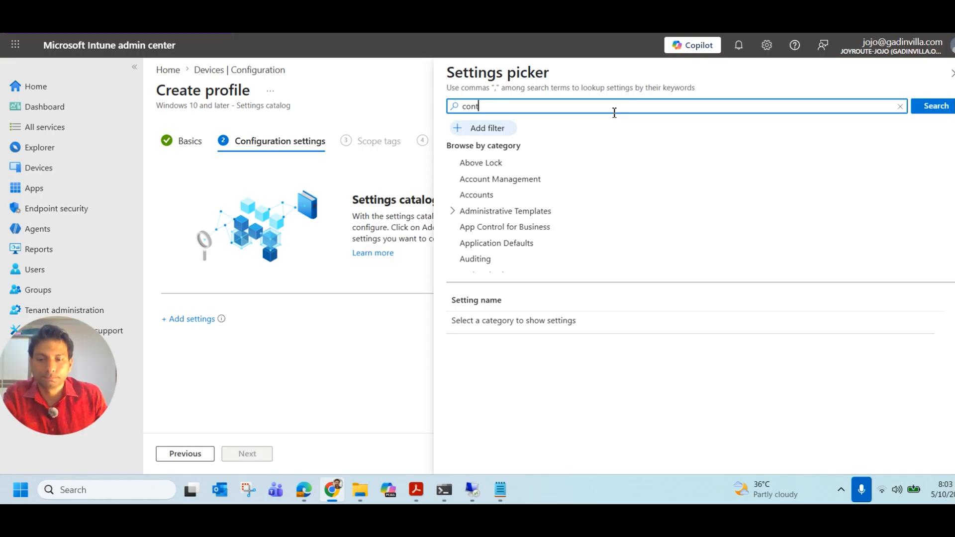
type("rol")
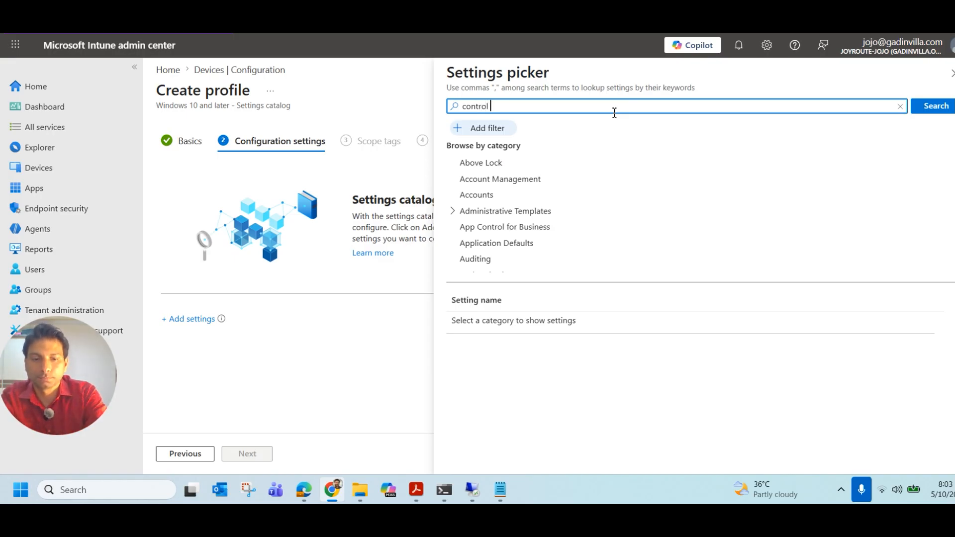
key("Return")
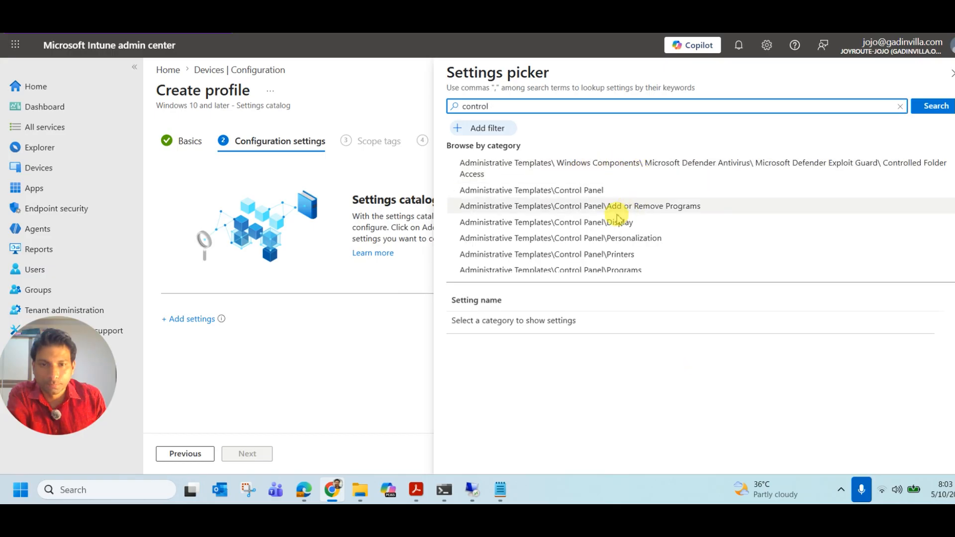
left_click(567, 190)
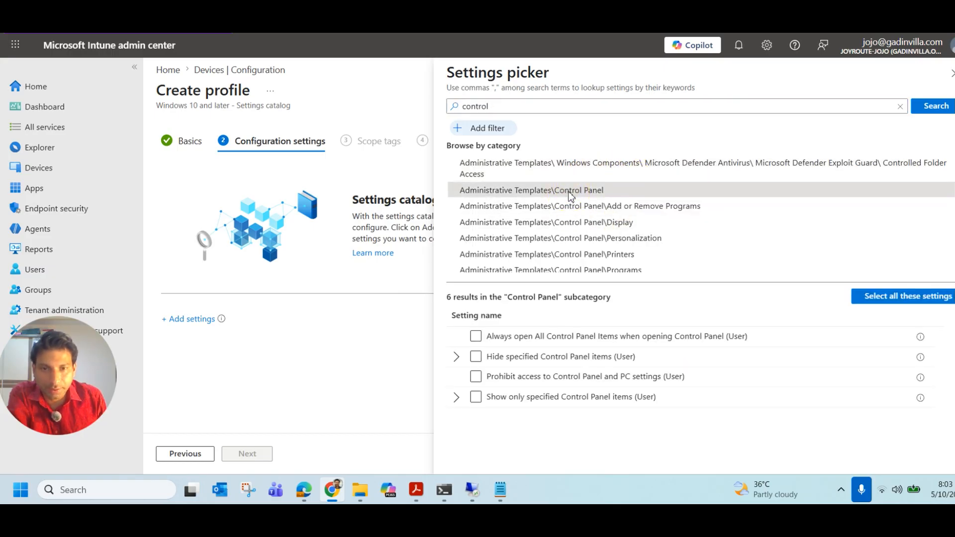
left_click(475, 377)
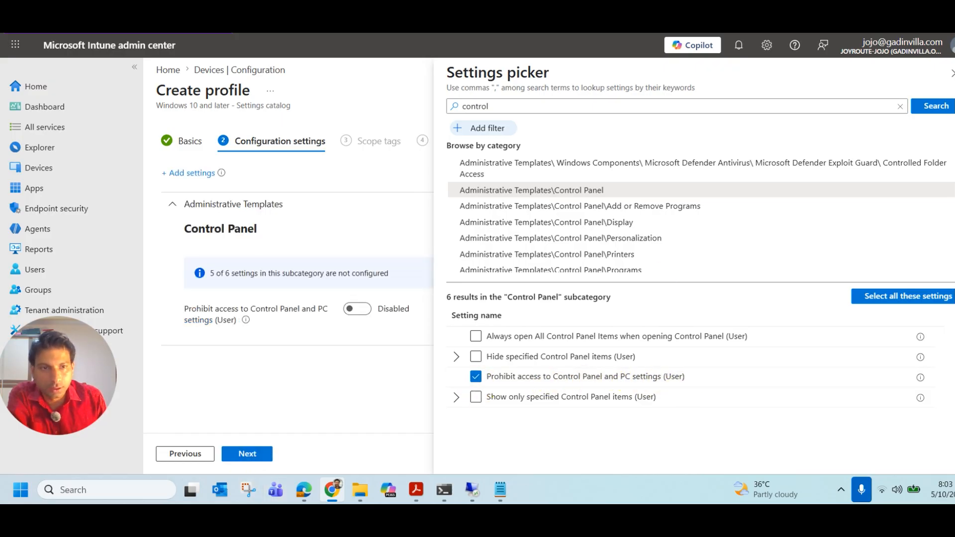
left_click(950, 75)
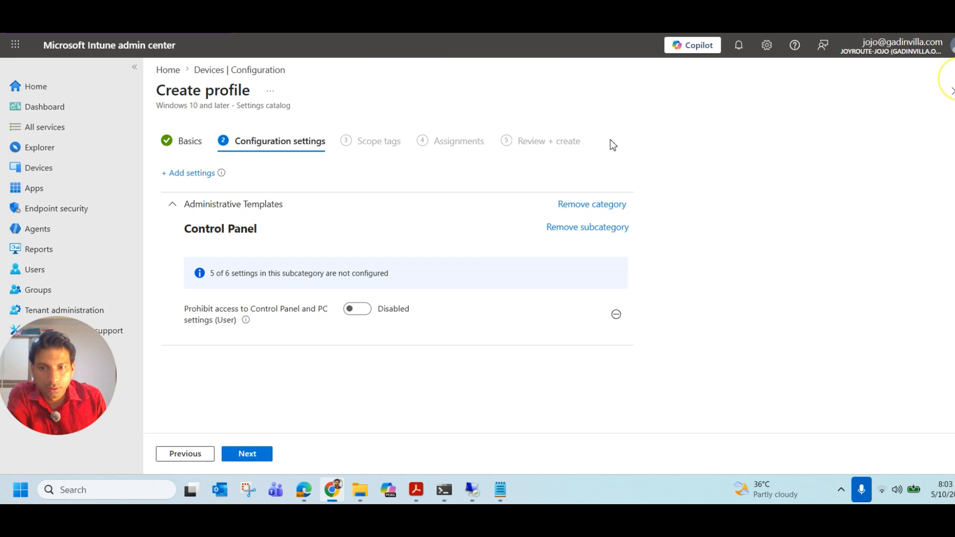
Step: Enable the Control Panel prohibition, keep the Default scope tag, and abandon the profile at the assignments stage, returning to the policies list
left_click(358, 309)
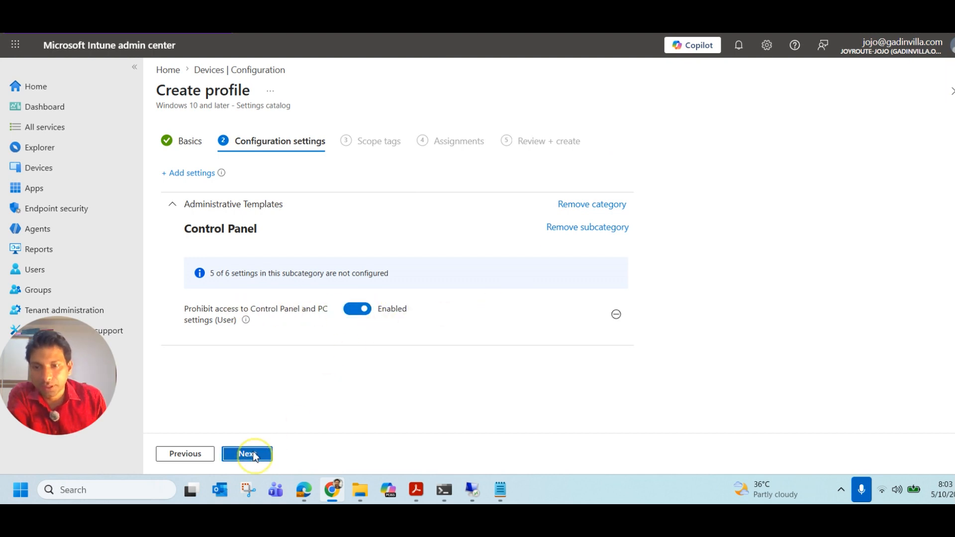
left_click(249, 452)
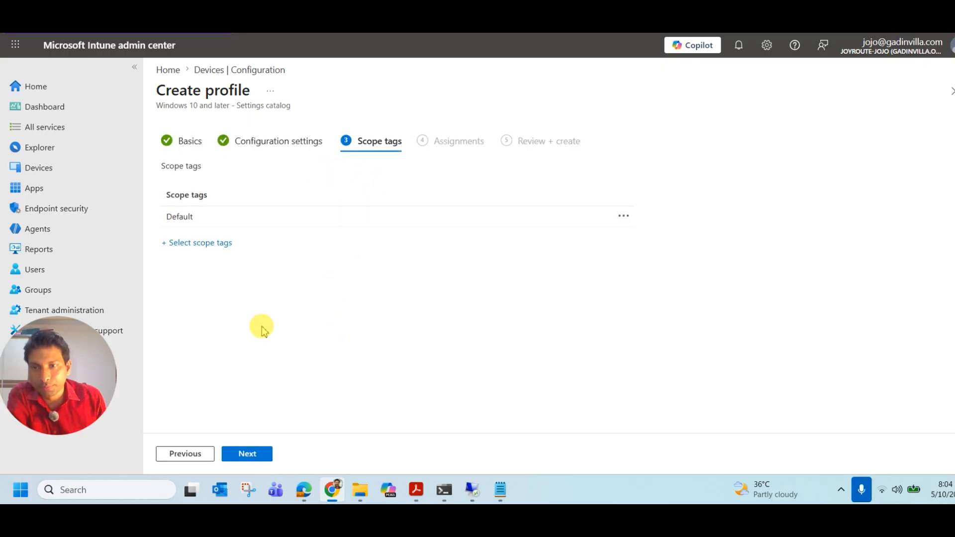
left_click(250, 453)
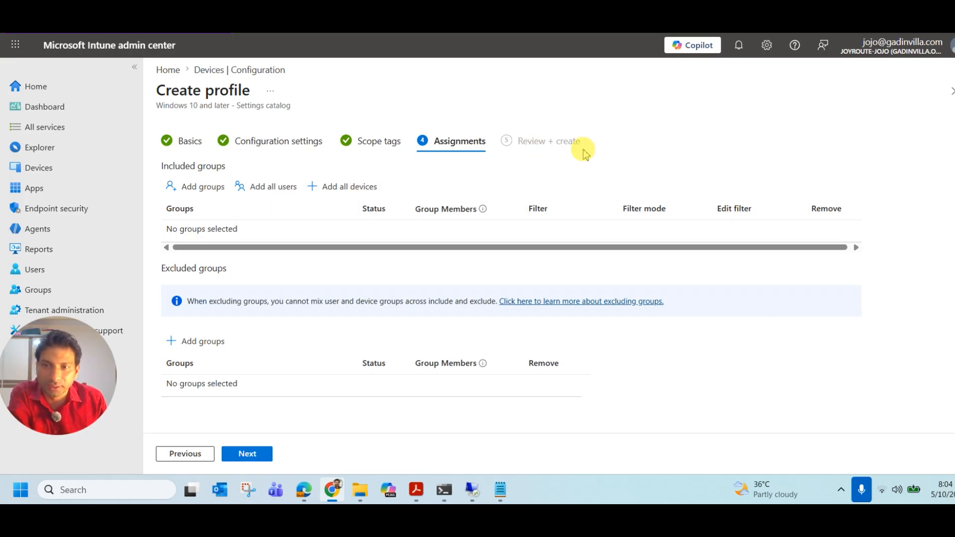
left_click(236, 70)
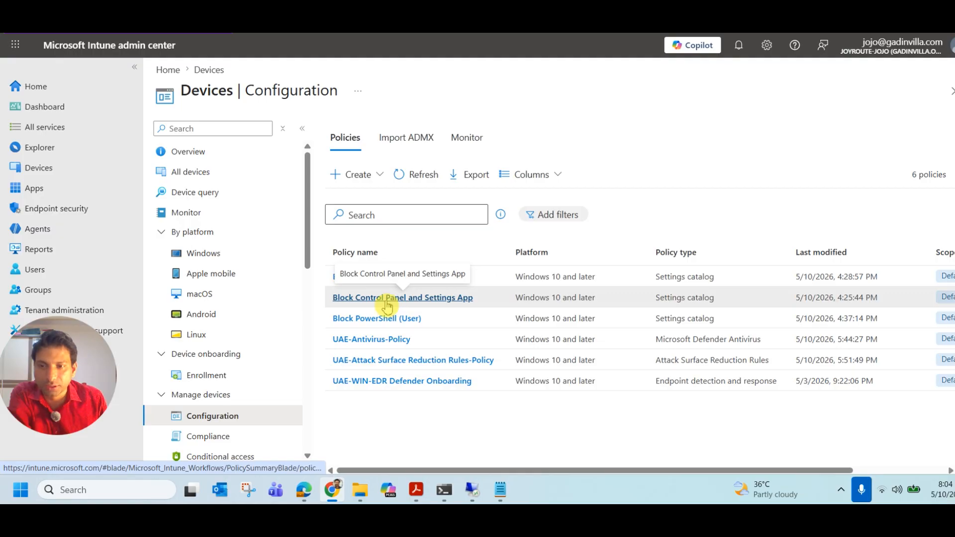
Step: Switch to the remote Windows desktop, search for Control Panel, and try to open it
left_click(471, 492)
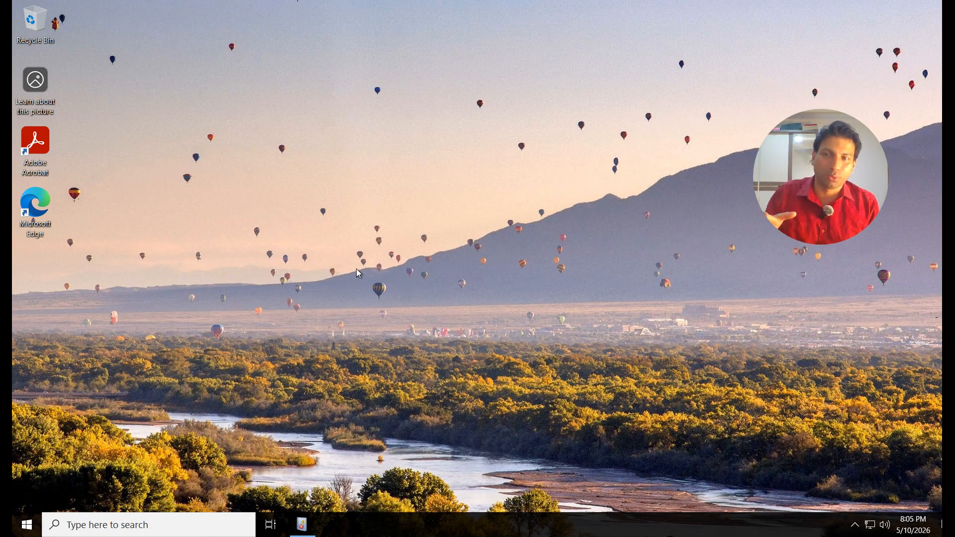
left_click(98, 526)
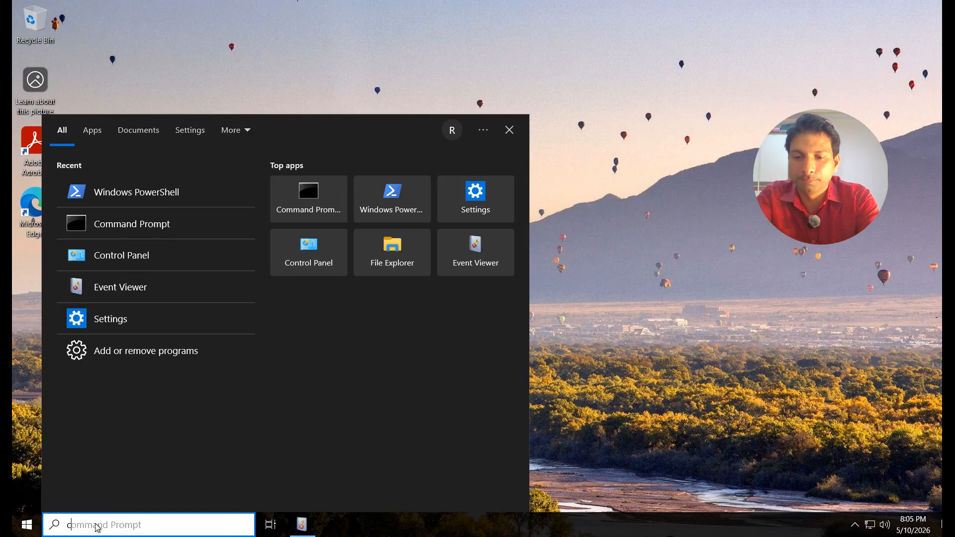
type("contr")
key("Return")
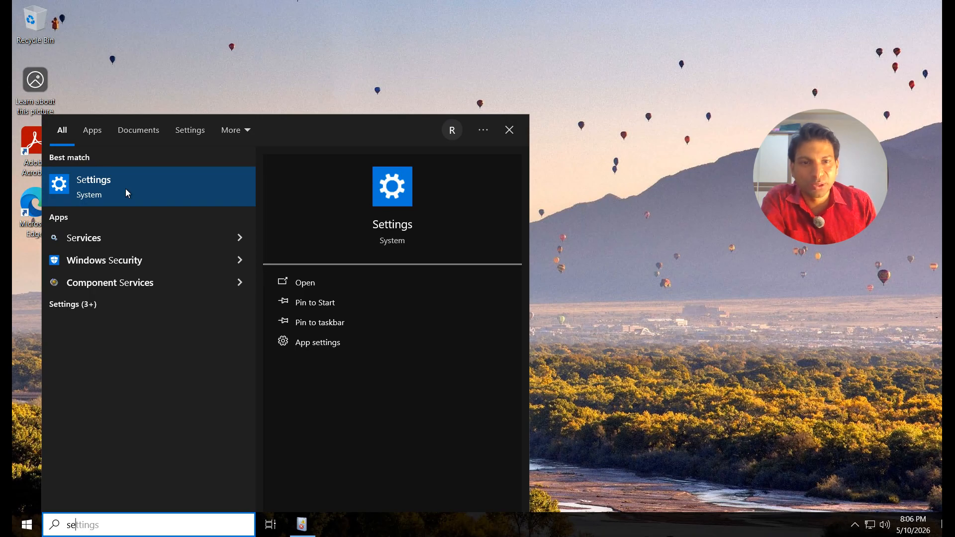
Step: Try to open the Settings app from the Windows search results
left_click(127, 191)
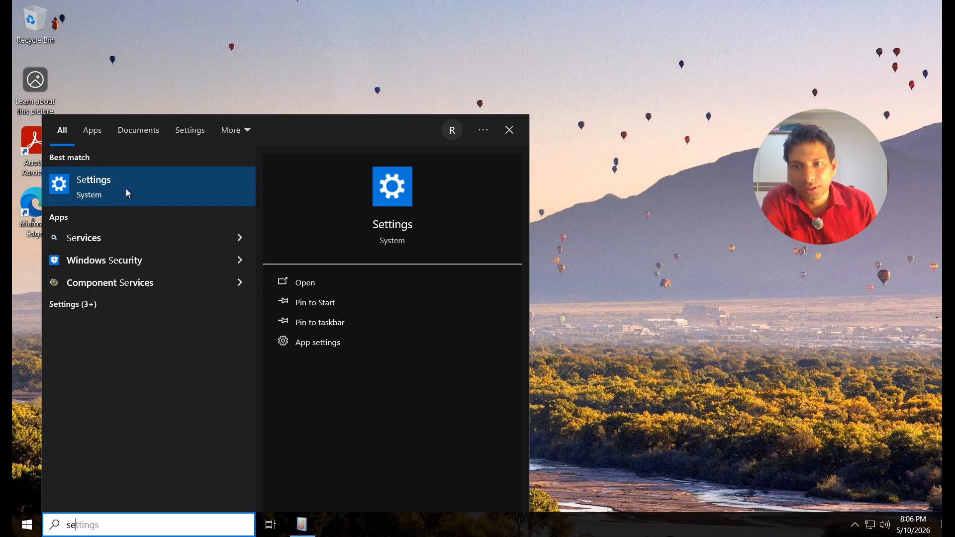
left_click(130, 198)
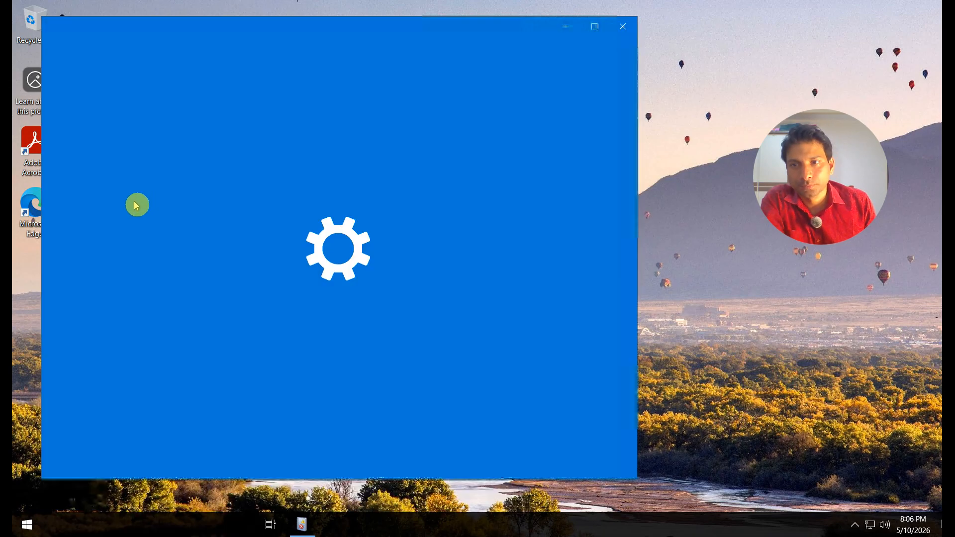